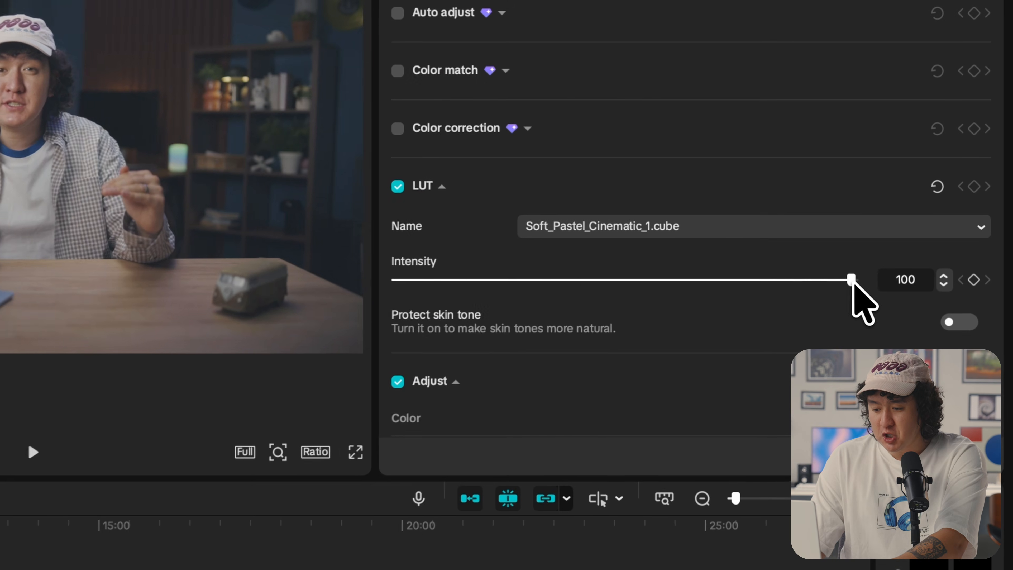
# Reduce the intensity of the Soft_Pastel_Cinematic_1.cube LUT on the adjustment layer, checking the look elsewhere in the video
pyautogui.moveTo(934, 215); pyautogui.dragTo(919, 216)
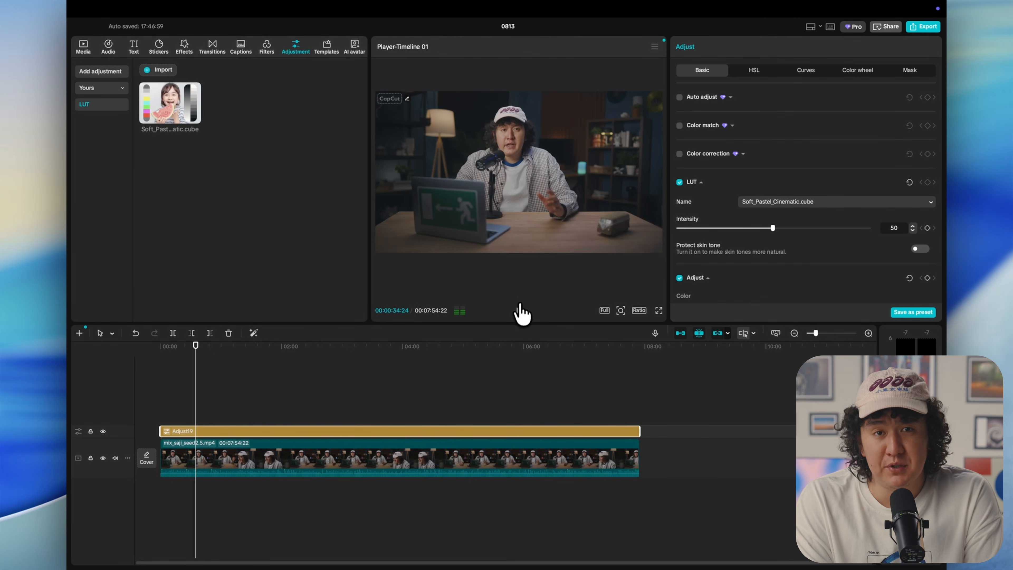
pyautogui.moveTo(196, 351)
pyautogui.mouseDown()
pyautogui.moveTo(215, 359)
pyautogui.moveTo(215, 349)
pyautogui.mouseUp()
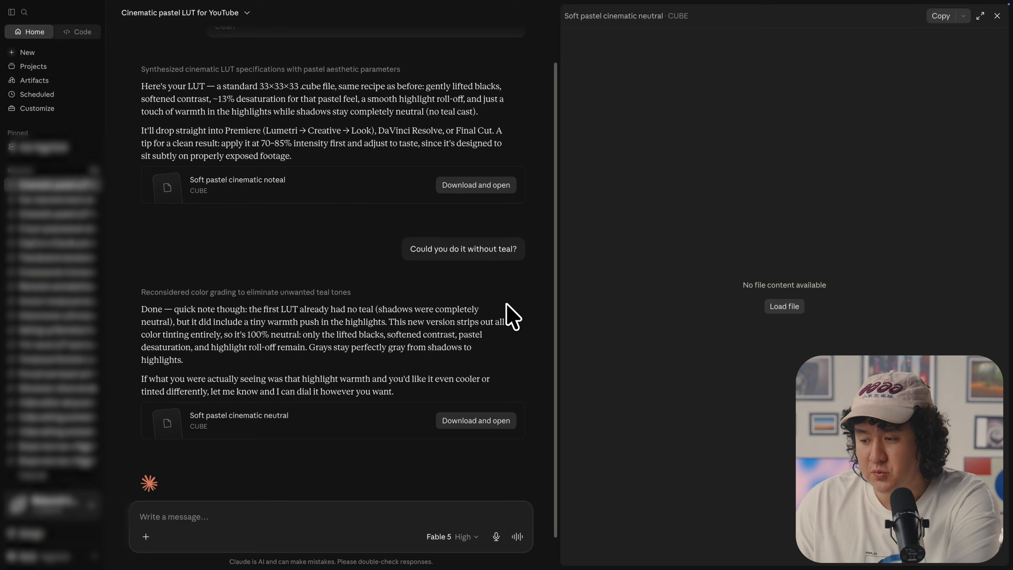
pyautogui.click(439, 346)
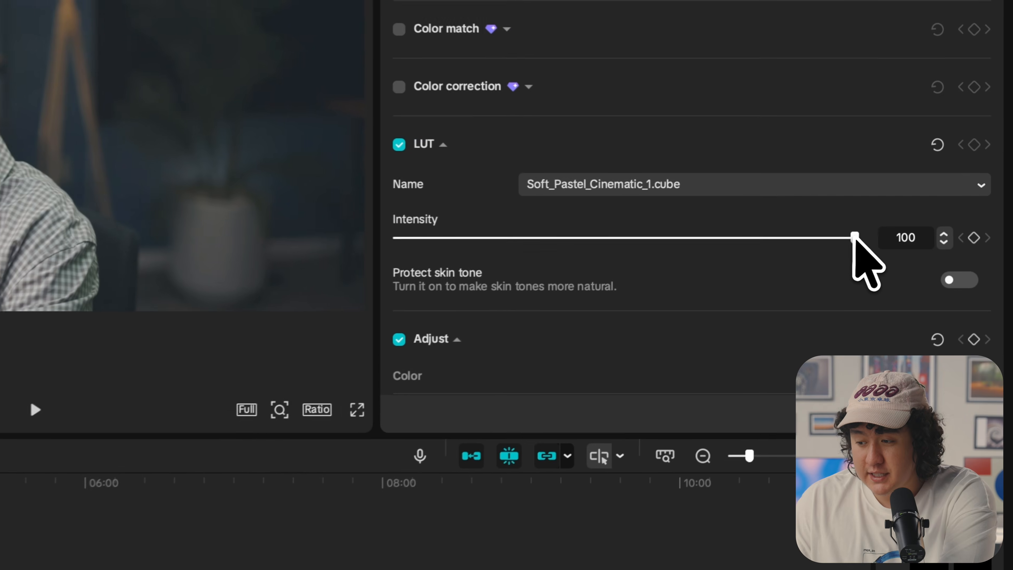
pyautogui.moveTo(855, 235); pyautogui.dragTo(693, 243)
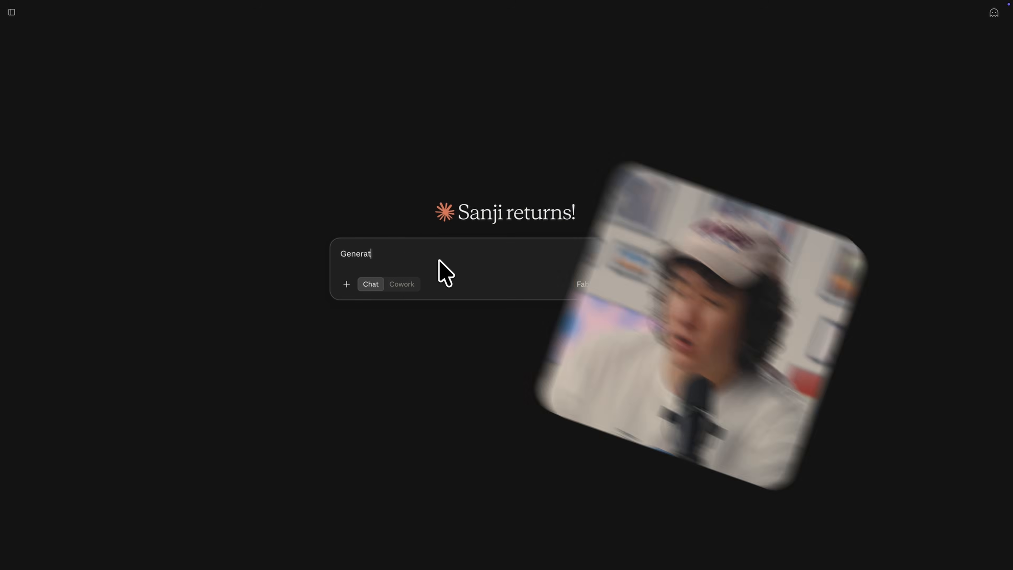
# Ask Claude to generate an SRT file counting from 0 to 600, with 0.1-second subtitles and a dollar sign in front
pyautogui.write('e a SRT file f')
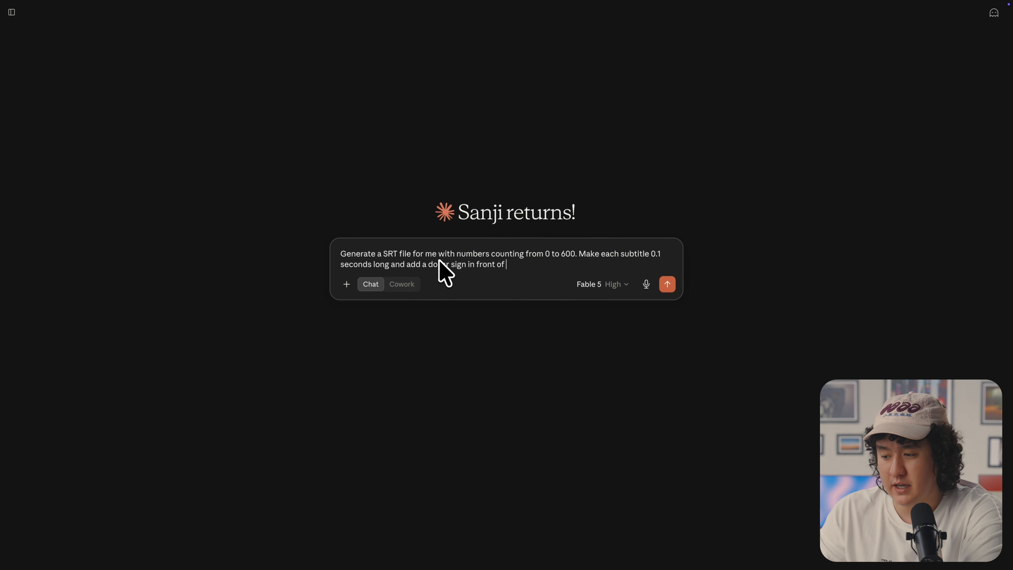
pyautogui.press('Return')
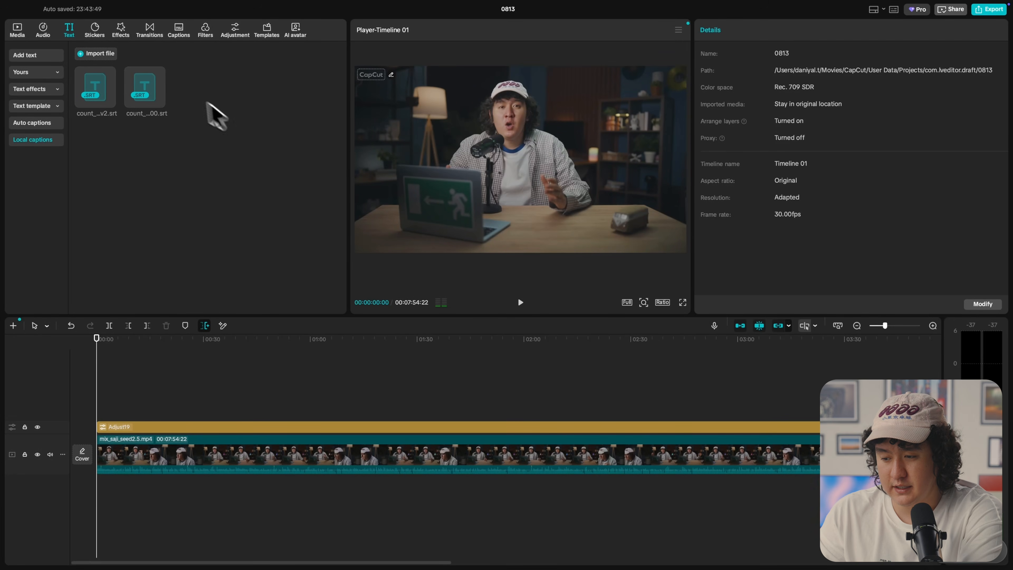
# In CapCut, place the second imported SRT file at the start of the timeline above the adjustment layer and inspect its individual captions
pyautogui.moveTo(148, 88); pyautogui.dragTo(101, 422)
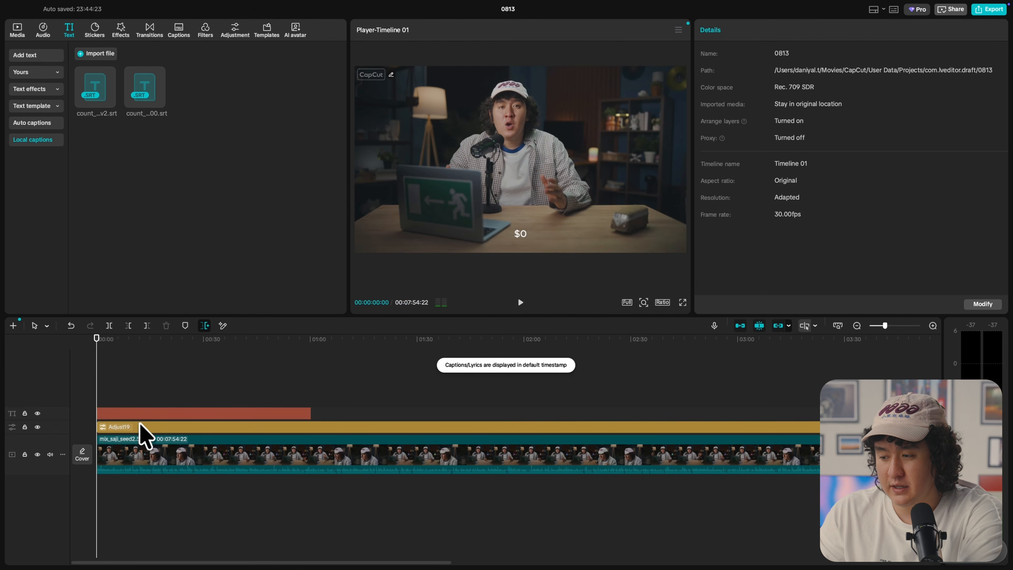
pyautogui.scroll(5, 144, 436)
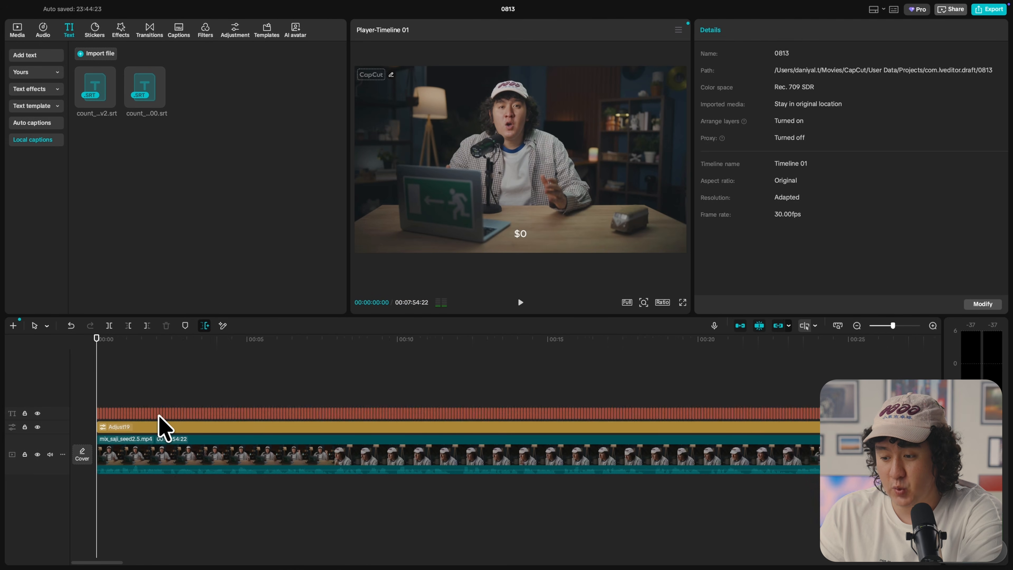
pyautogui.scroll(4, 159, 417)
pyautogui.click(155, 413)
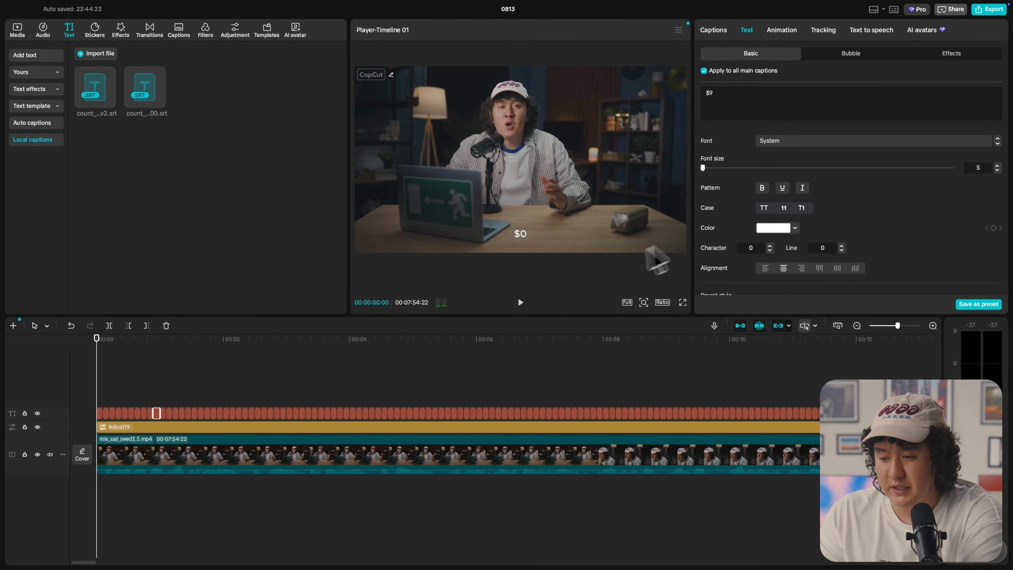
pyautogui.scroll(-1, 155, 403)
pyautogui.scroll(-4, 156, 401)
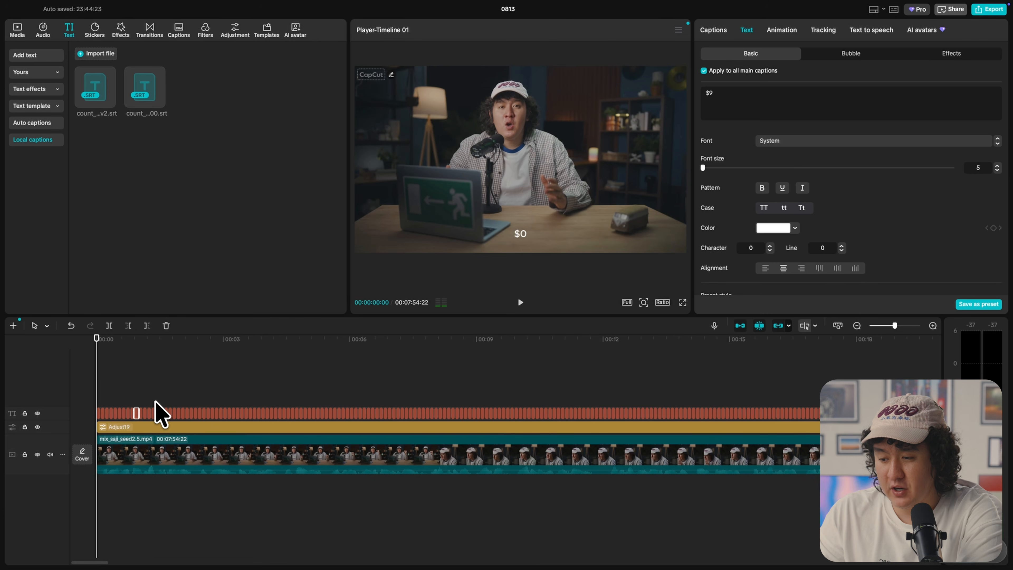
pyautogui.scroll(-4, 156, 402)
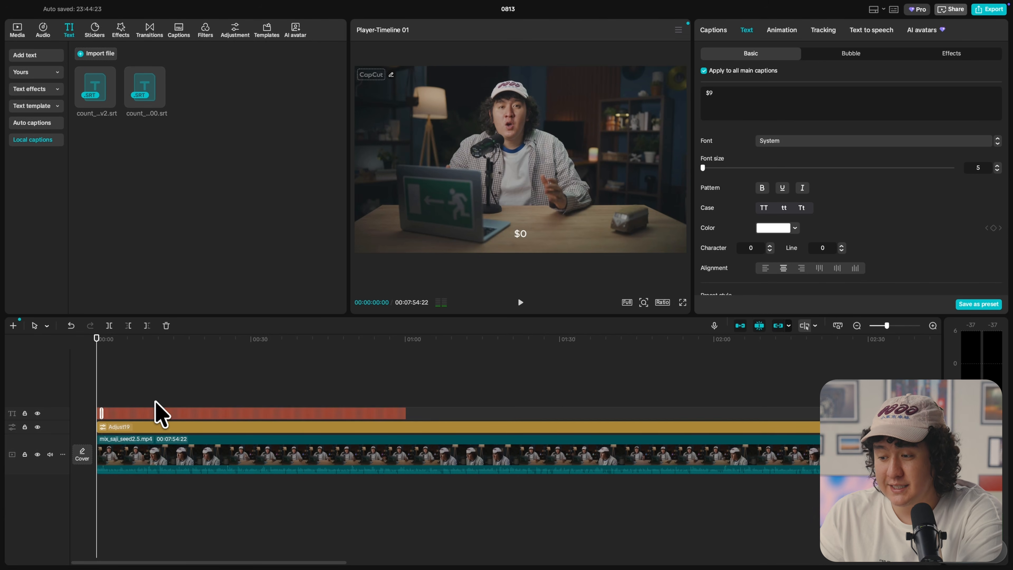
# Style all counter captions in blue at font size 18 and place them in the lower-left area of the video frame
pyautogui.click(88, 397)
pyautogui.click(333, 417)
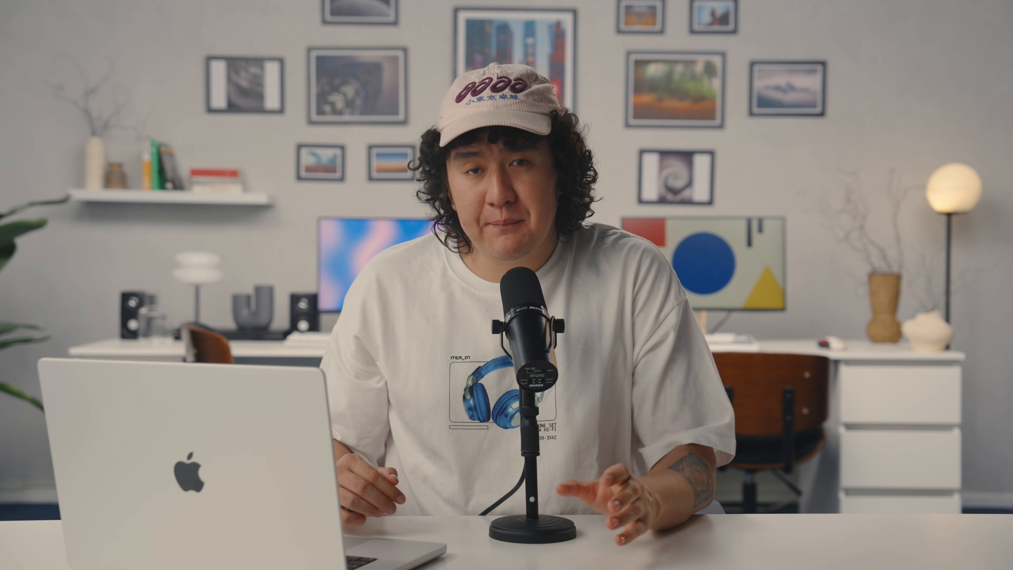
pyautogui.click(341, 413)
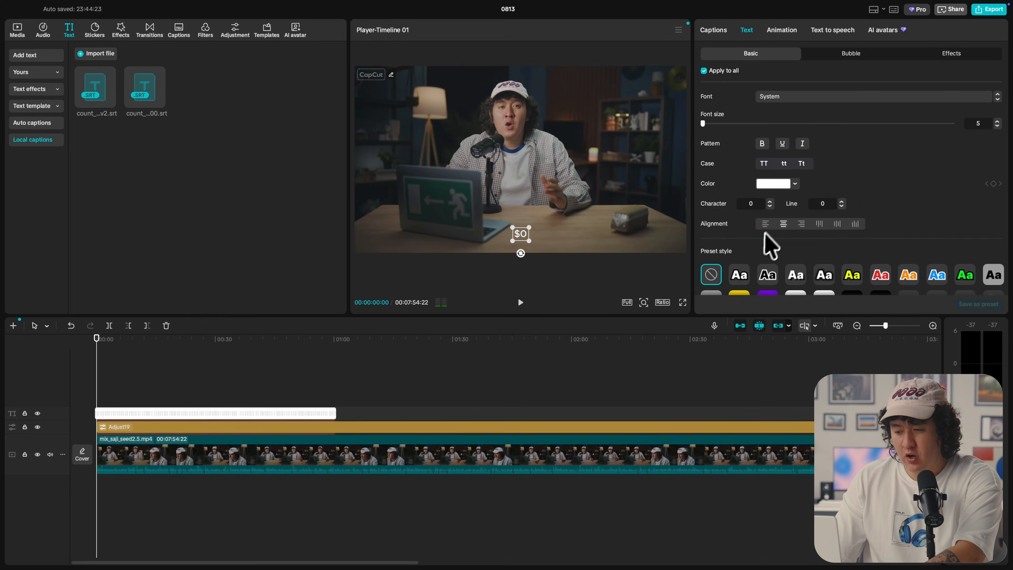
pyautogui.click(795, 183)
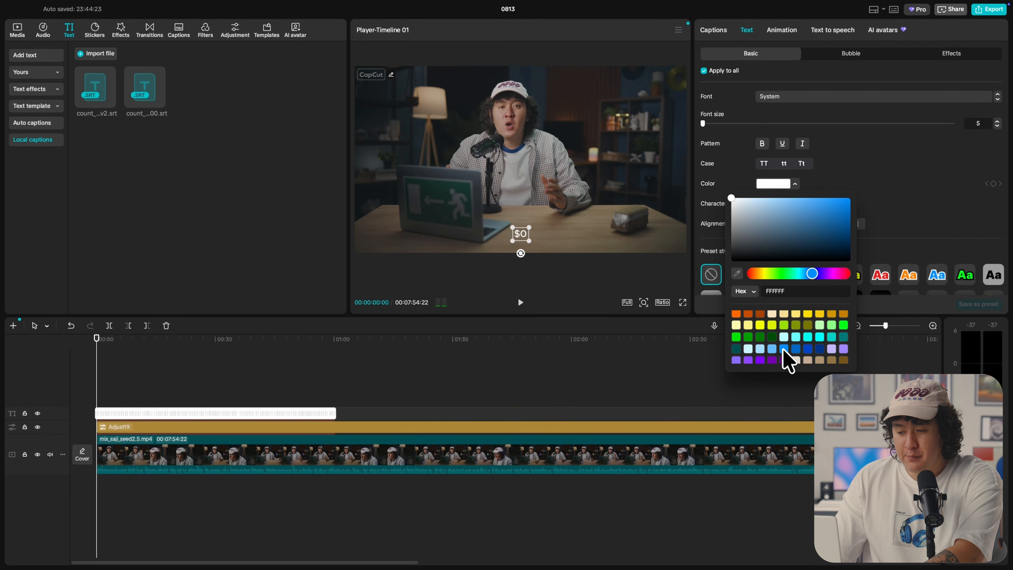
pyautogui.click(784, 349)
pyautogui.click(714, 123)
pyautogui.moveTo(539, 235); pyautogui.dragTo(421, 218)
# Combine all captions into a compound clip, set its speed to 10.00x and play it back
pyautogui.rightClick(271, 412)
pyautogui.click(322, 500)
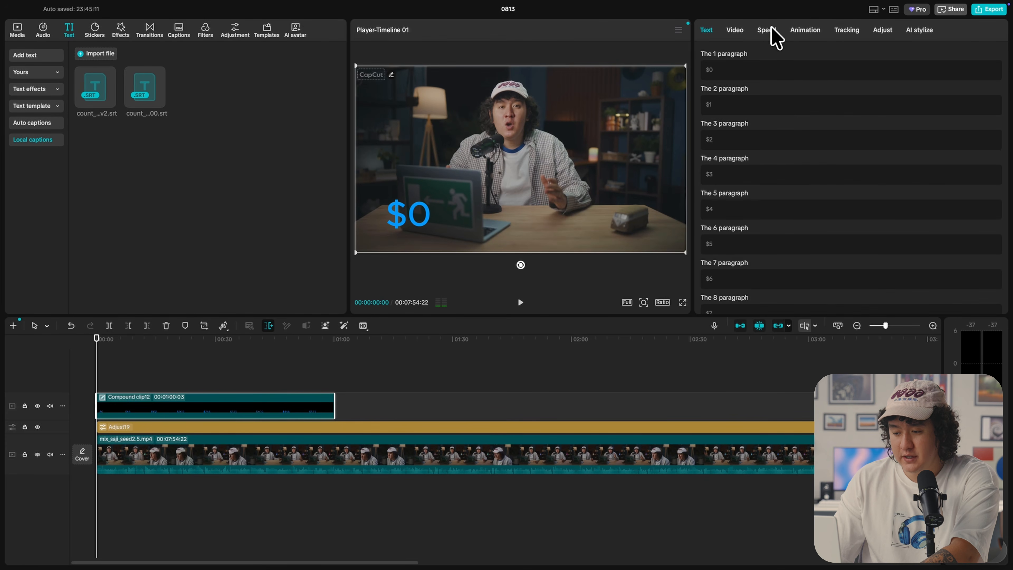
pyautogui.click(766, 31)
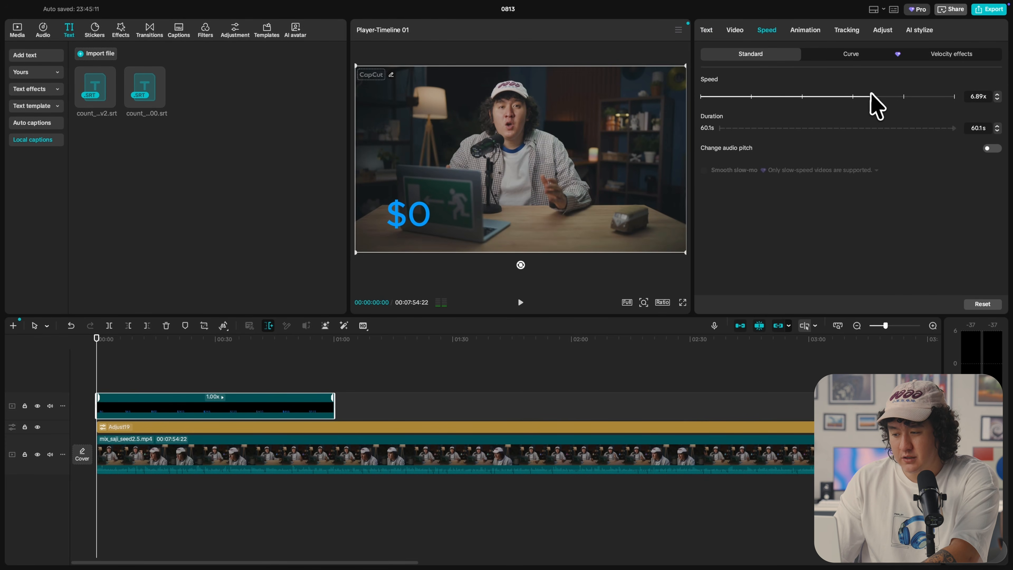
pyautogui.moveTo(890, 98); pyautogui.dragTo(897, 107)
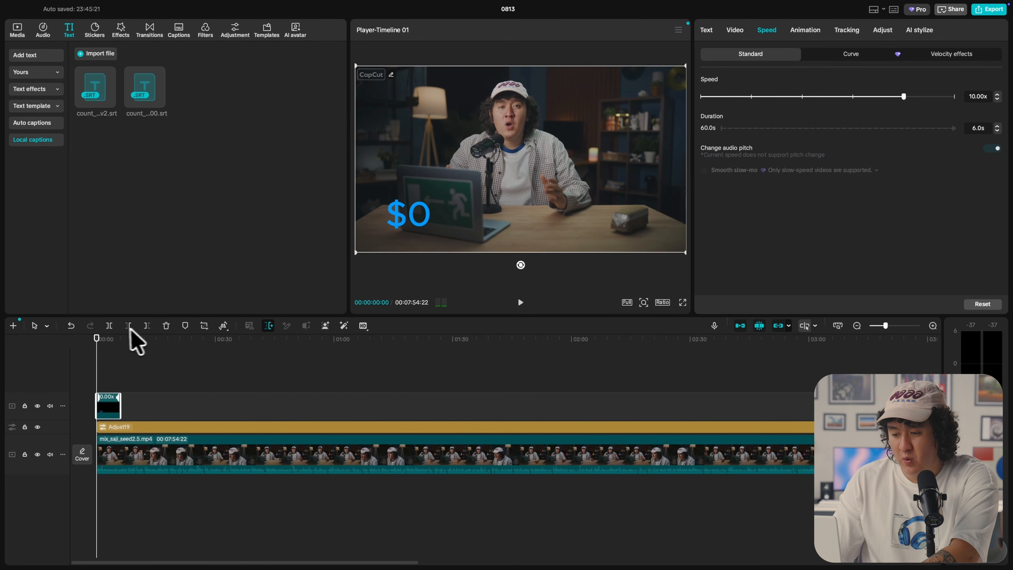
pyautogui.press('space')
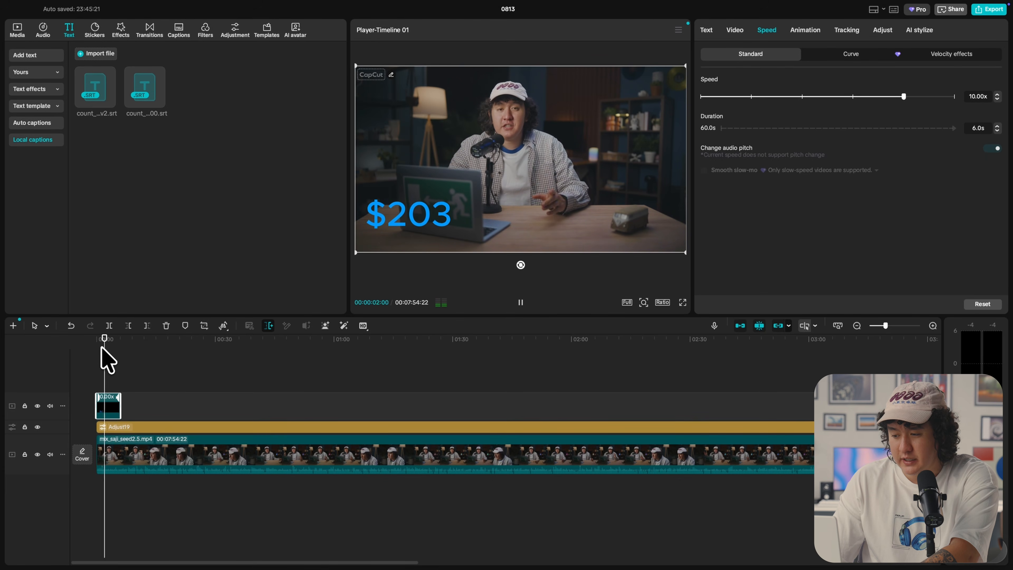
# Break the sped-up compound clip back into its individual captions
pyautogui.rightClick(116, 408)
pyautogui.click(129, 425)
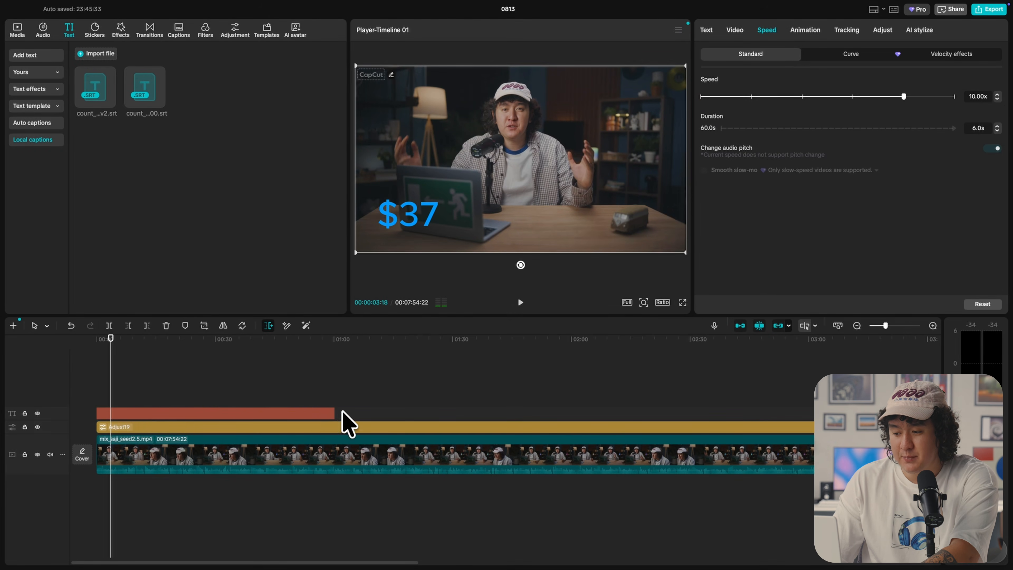
# Extend the final $600 caption on the timeline so that it ends at about 01:17
pyautogui.click(332, 370)
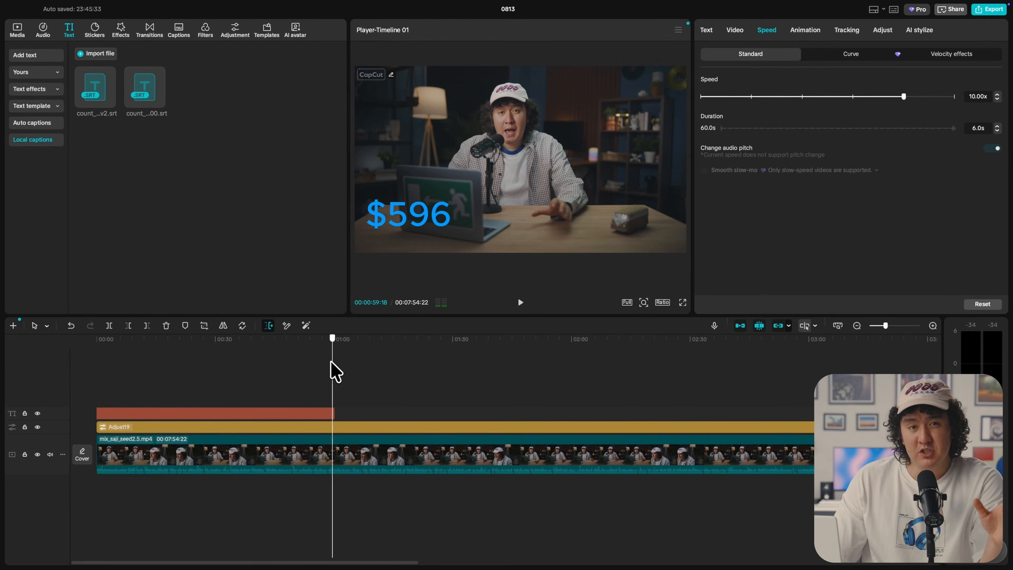
pyautogui.scroll(5, 364, 414)
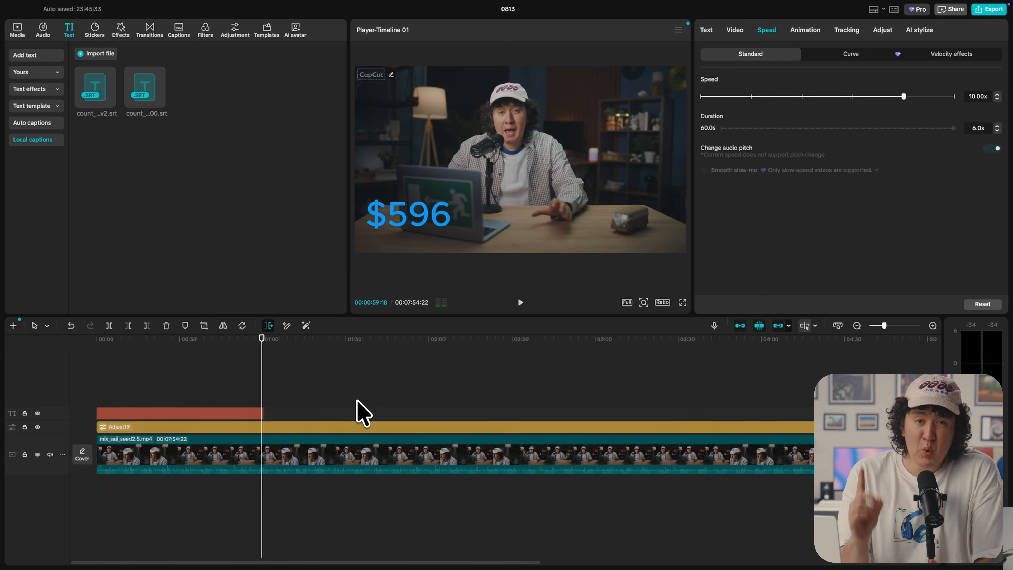
pyautogui.click(259, 413)
pyautogui.moveTo(259, 413); pyautogui.dragTo(770, 426)
pyautogui.scroll(-7, 401, 425)
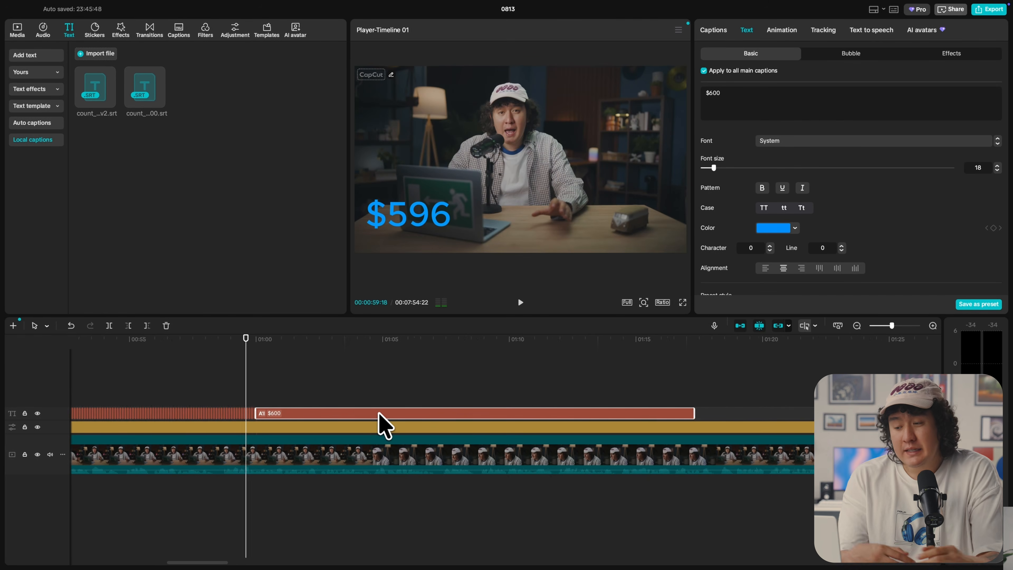
# Select all counter captions, including the extended $600 caption, and create a compound clip from them
pyautogui.click(76, 397)
pyautogui.moveTo(147, 418); pyautogui.dragTo(310, 418)
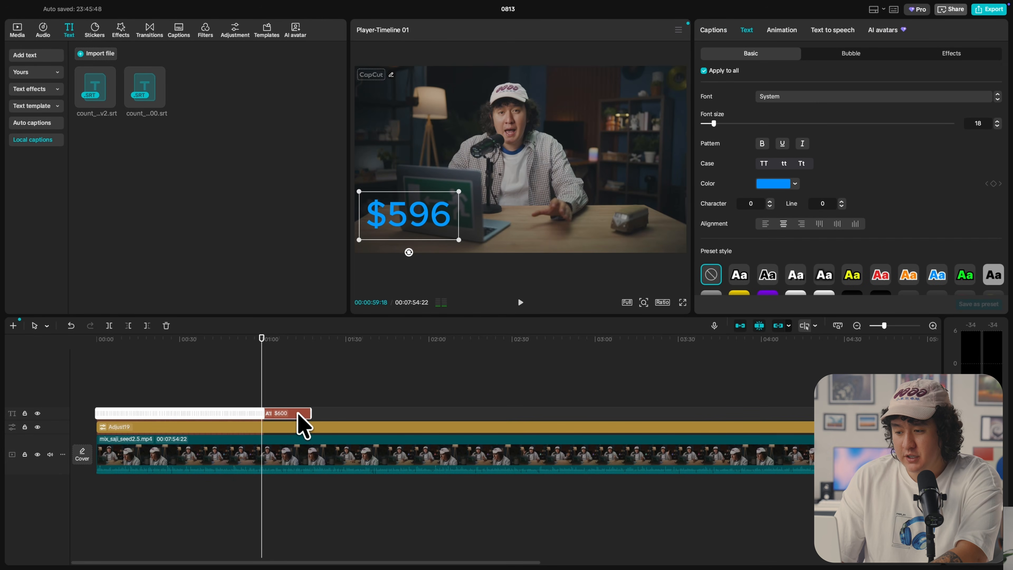
pyautogui.rightClick(301, 425)
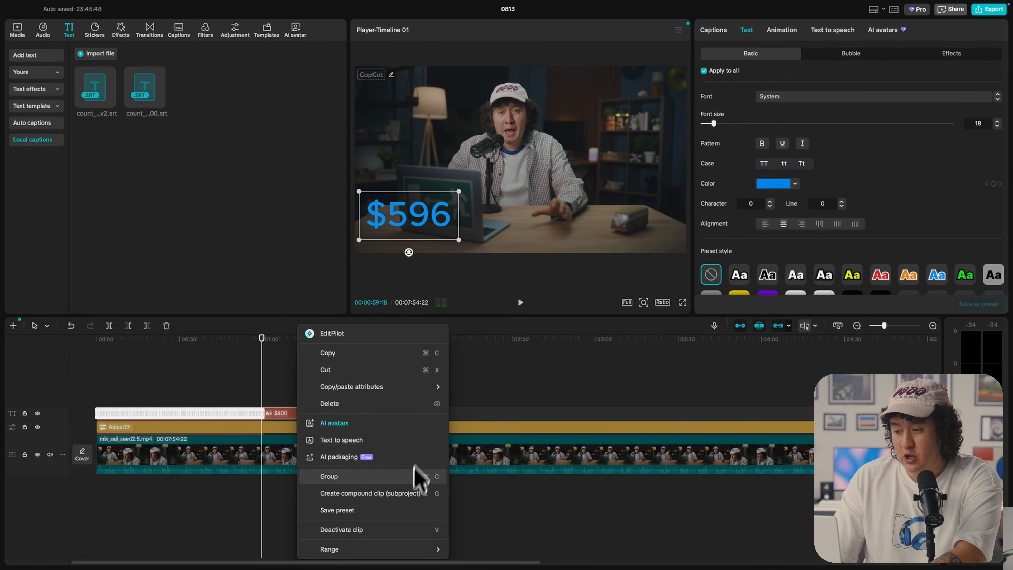
pyautogui.click(413, 495)
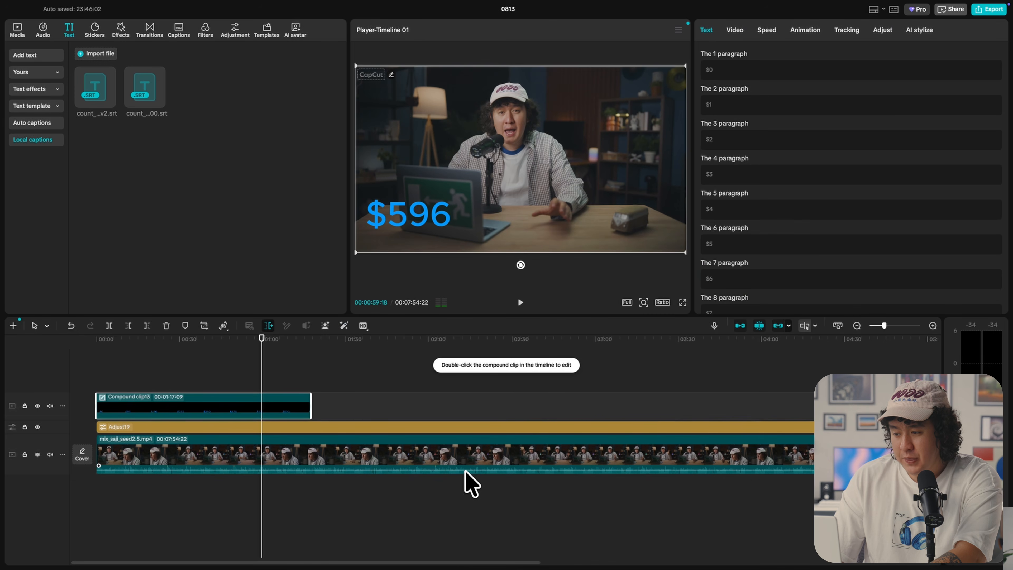
# Set the compound clip's speed to 10.00x and play the counter back from near the start of the timeline
pyautogui.click(767, 31)
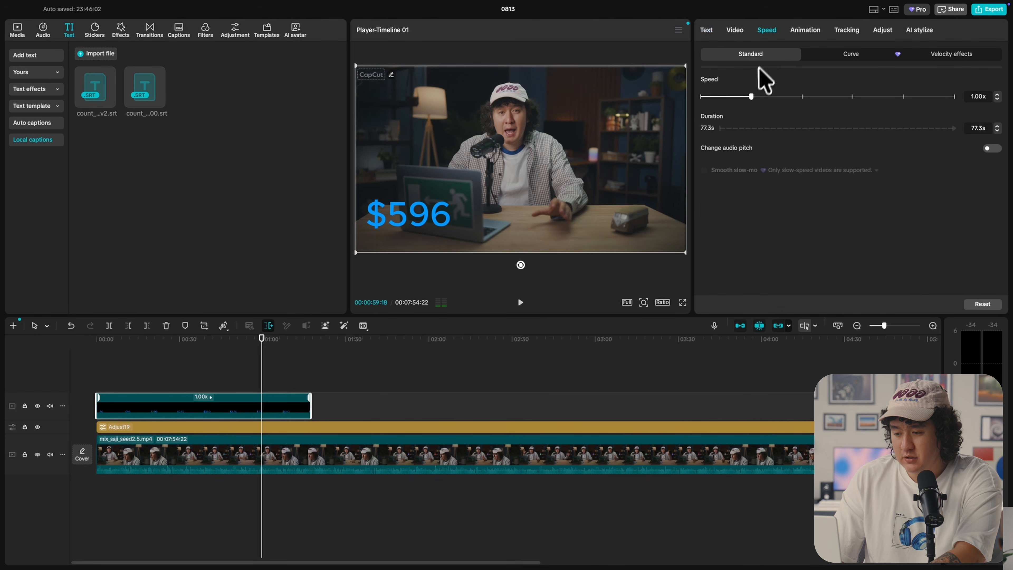
pyautogui.moveTo(904, 98); pyautogui.dragTo(905, 98)
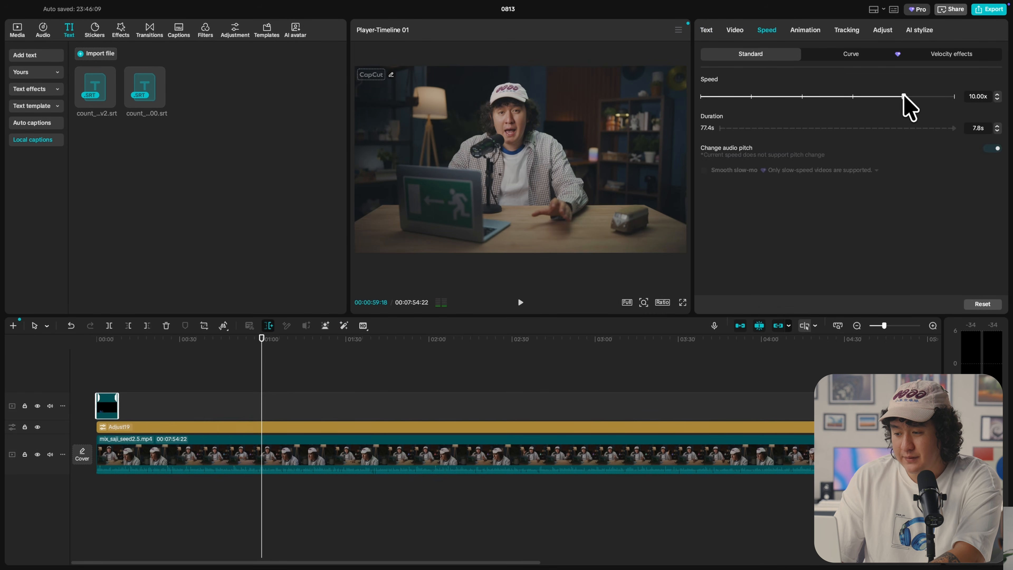
pyautogui.click(242, 339)
pyautogui.moveTo(243, 341); pyautogui.dragTo(107, 353)
pyautogui.click(519, 303)
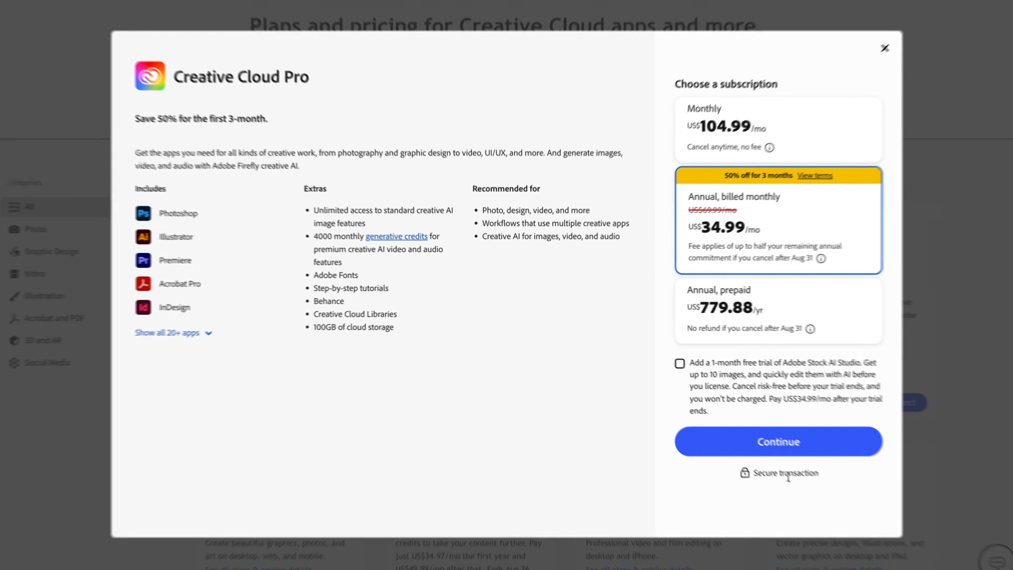
# Switch to Adobe's plans page and continue with the annual, billed monthly Creative Cloud Pro subscription
pyautogui.click(784, 447)
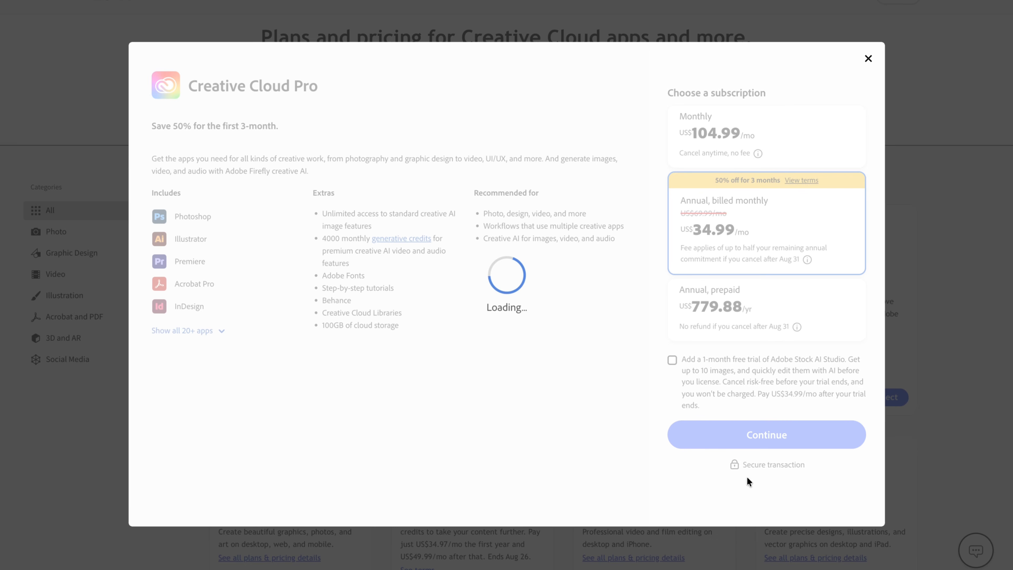